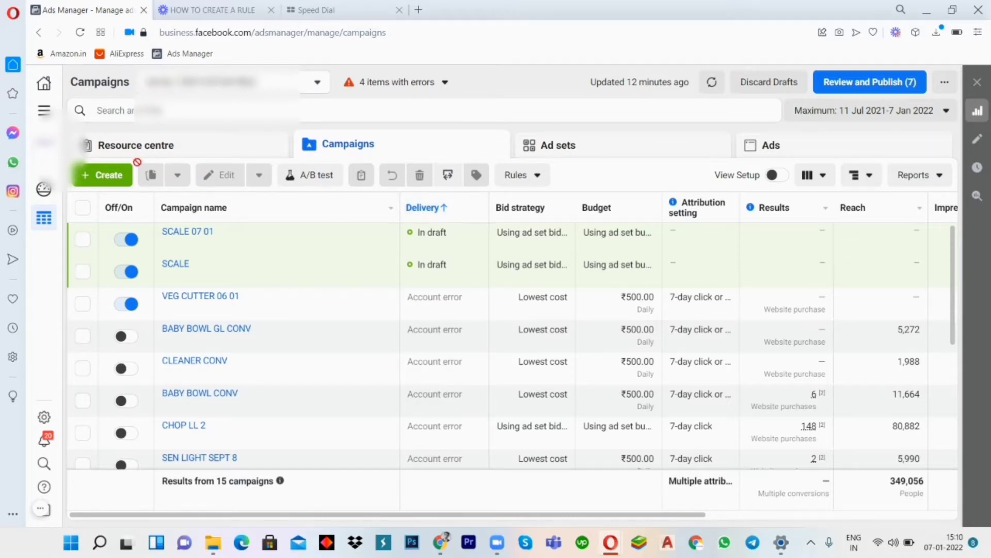
- Open the Audiences page from the list of all tools and dismiss the notice about unused audiences expiring
{"action": "left_click", "coordinate": [44, 110]}
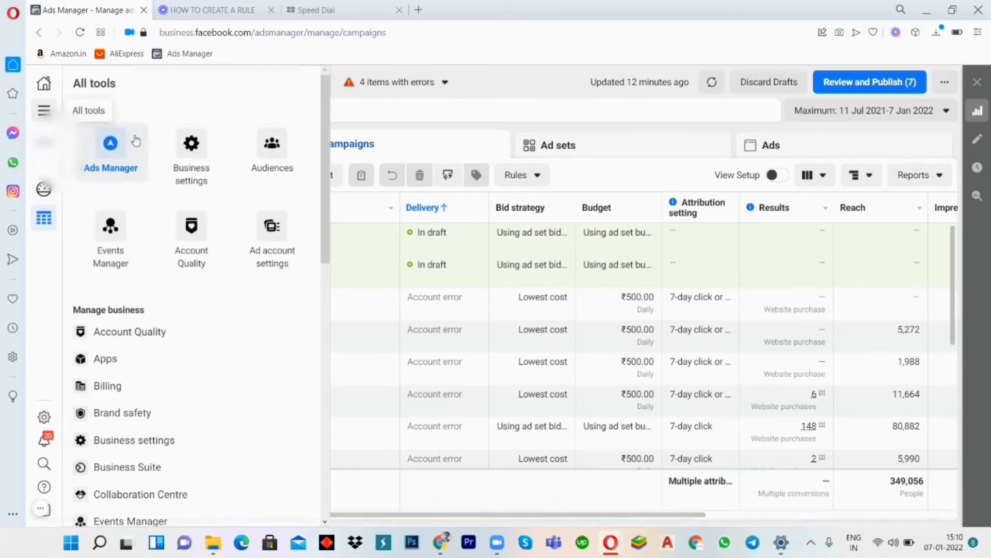
{"action": "scroll", "coordinate": [196, 159], "scroll_direction": "down", "scroll_amount": 5}
{"action": "scroll", "coordinate": [191, 161], "scroll_direction": "down", "scroll_amount": 4}
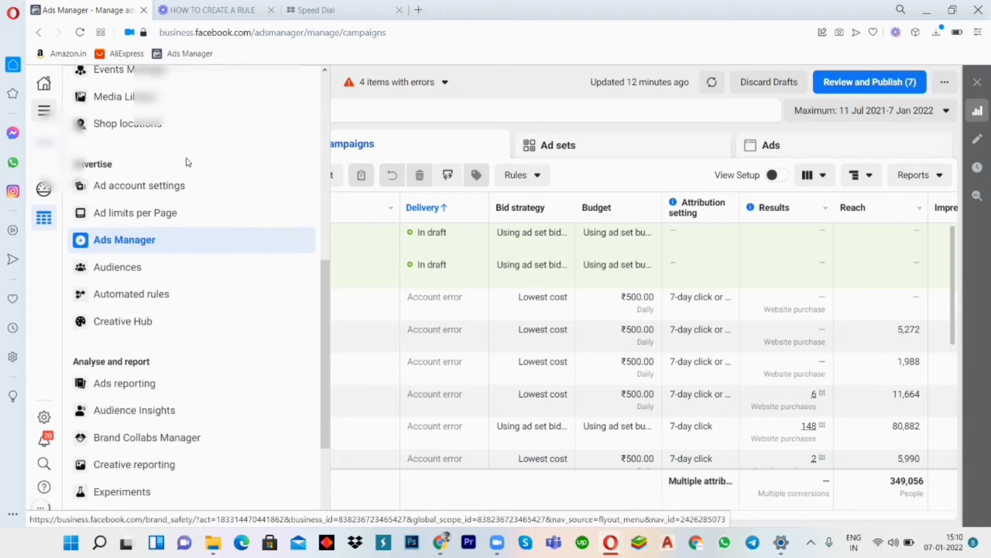
{"action": "left_click", "coordinate": [120, 270]}
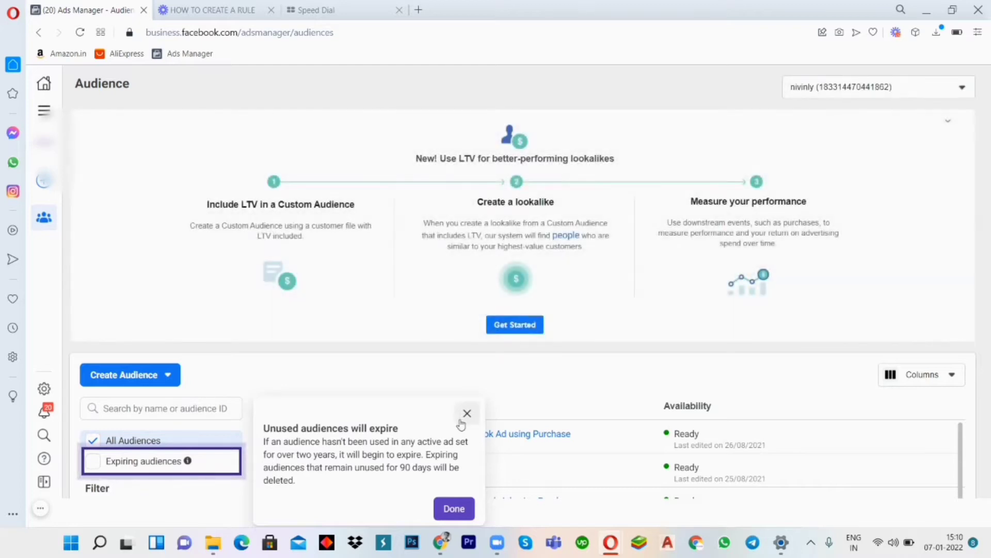
{"action": "left_click", "coordinate": [466, 412]}
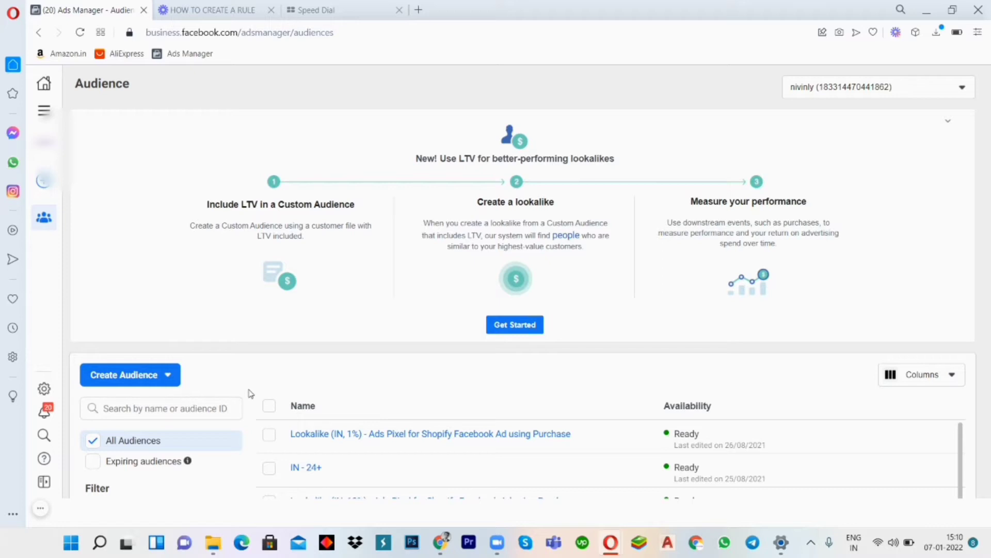
- Start a new Lookalike Audience with the value-based source Ads Pixel for Shopify Facebook Ad
{"action": "left_click", "coordinate": [154, 382]}
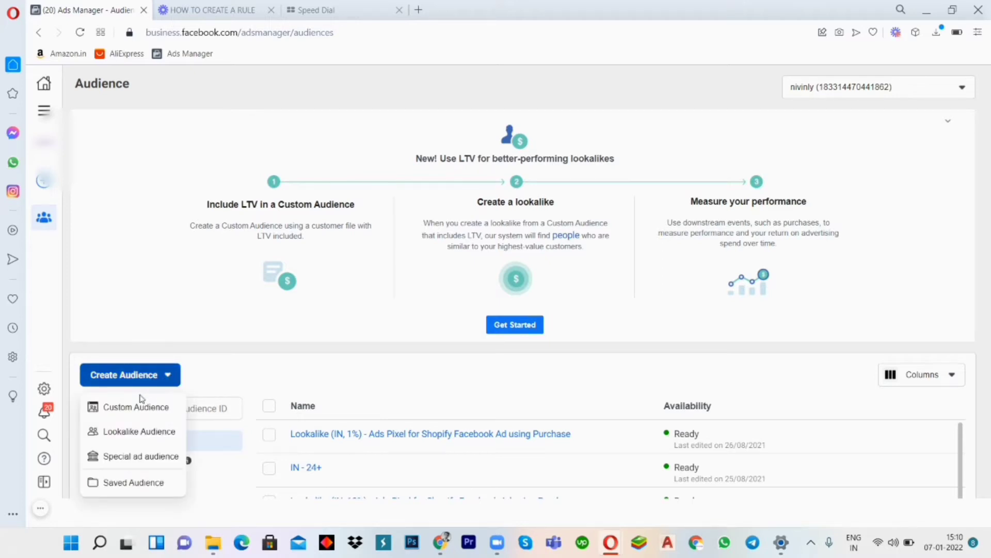
{"action": "left_click", "coordinate": [140, 438]}
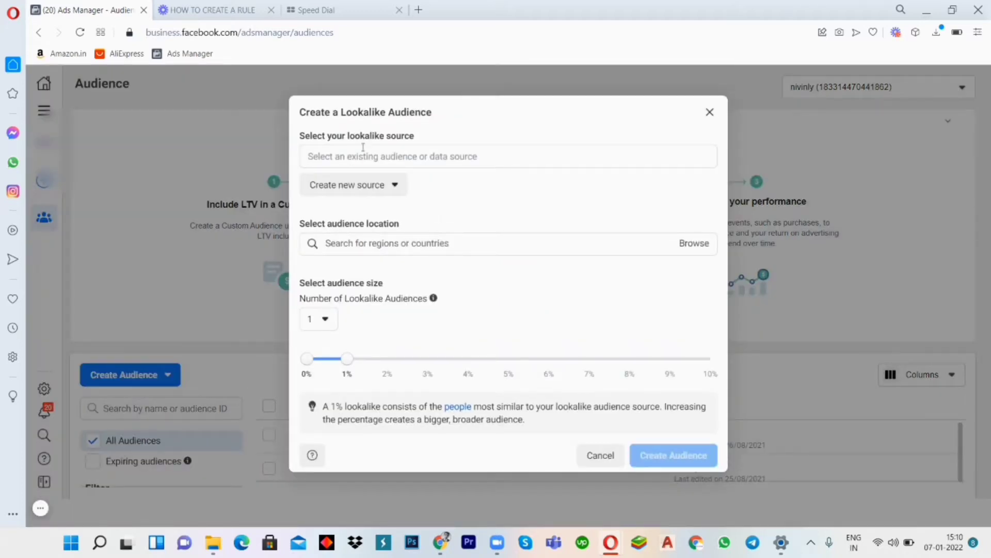
{"action": "left_click", "coordinate": [366, 155]}
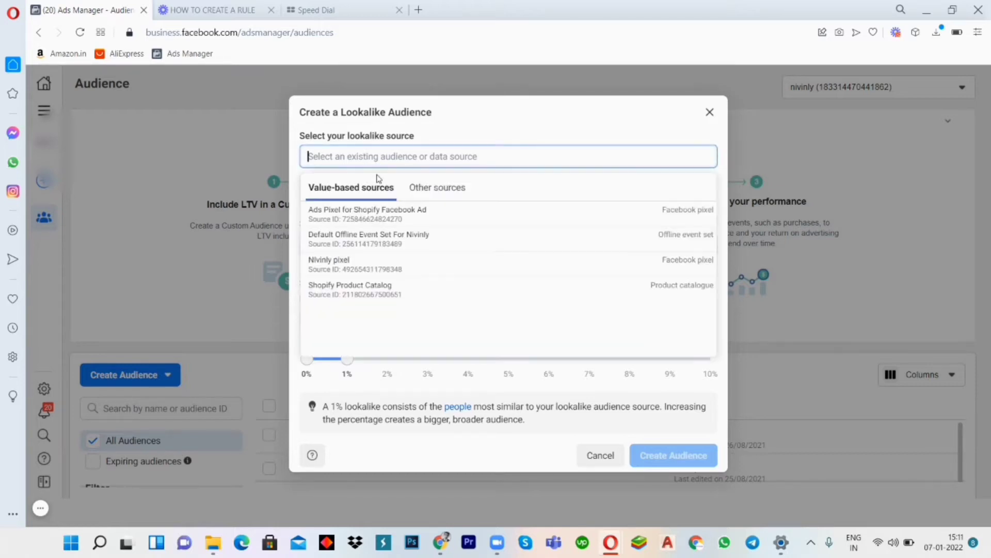
{"action": "left_click", "coordinate": [353, 216]}
{"action": "left_click", "coordinate": [438, 203]}
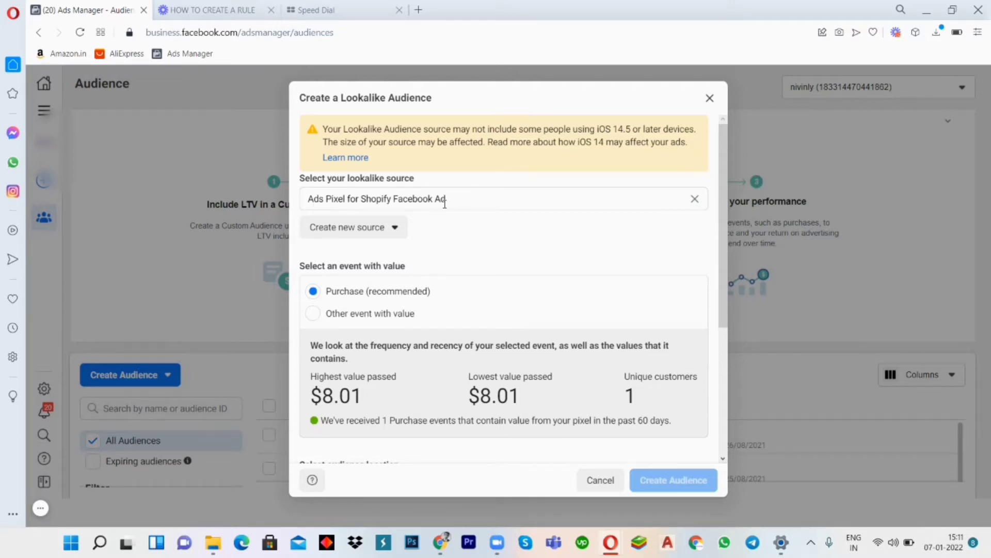
- Set the lookalike audience location to India, leaving Purchase as the event with value
{"action": "scroll", "coordinate": [445, 203], "scroll_direction": "down", "scroll_amount": 3}
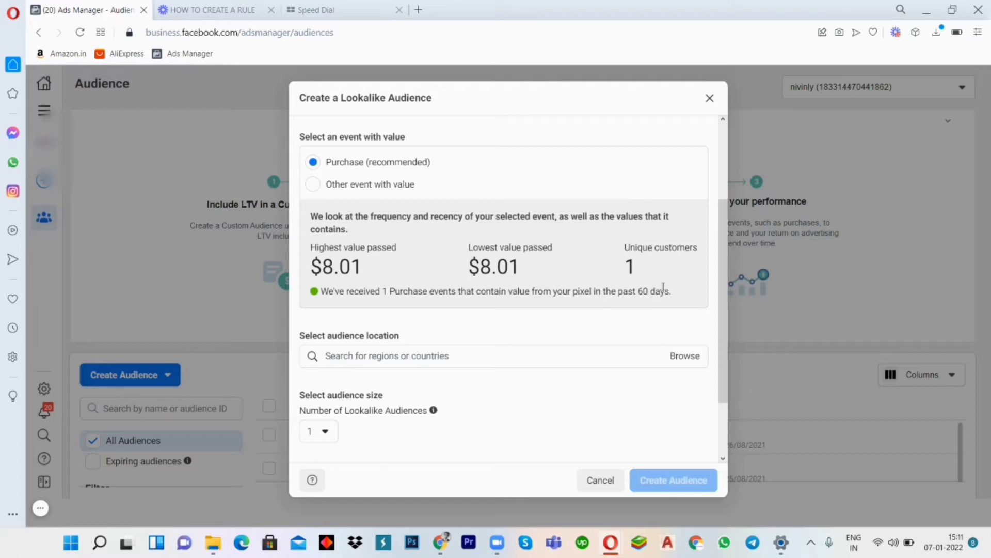
{"action": "scroll", "coordinate": [371, 248], "scroll_direction": "down", "scroll_amount": 2}
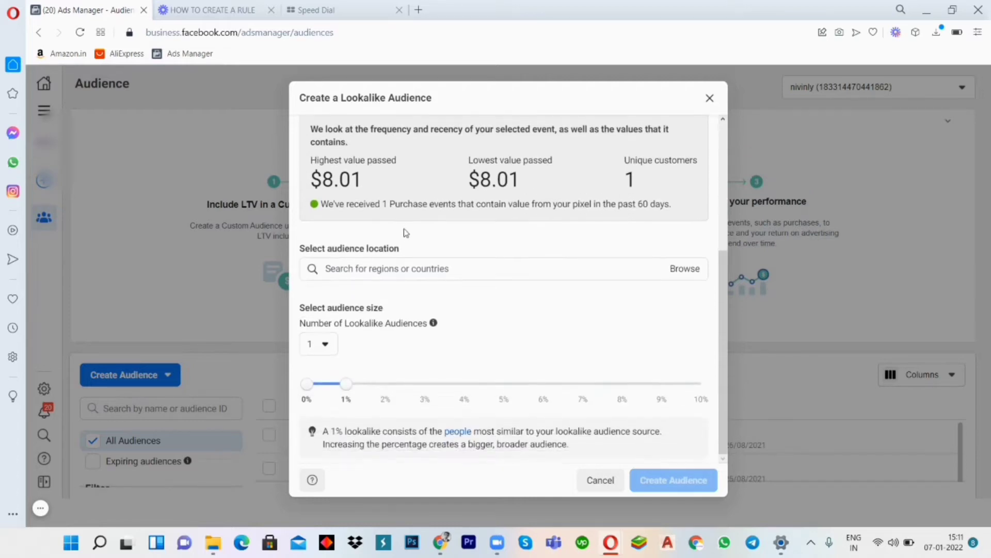
{"action": "left_click", "coordinate": [356, 273]}
{"action": "type", "text": "inda"}
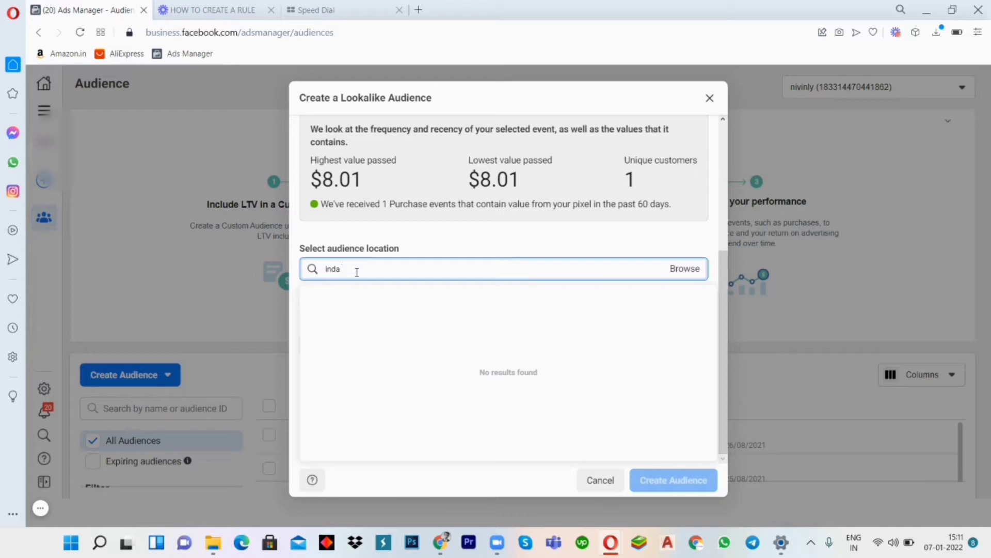
{"action": "key", "text": "BackSpace"}
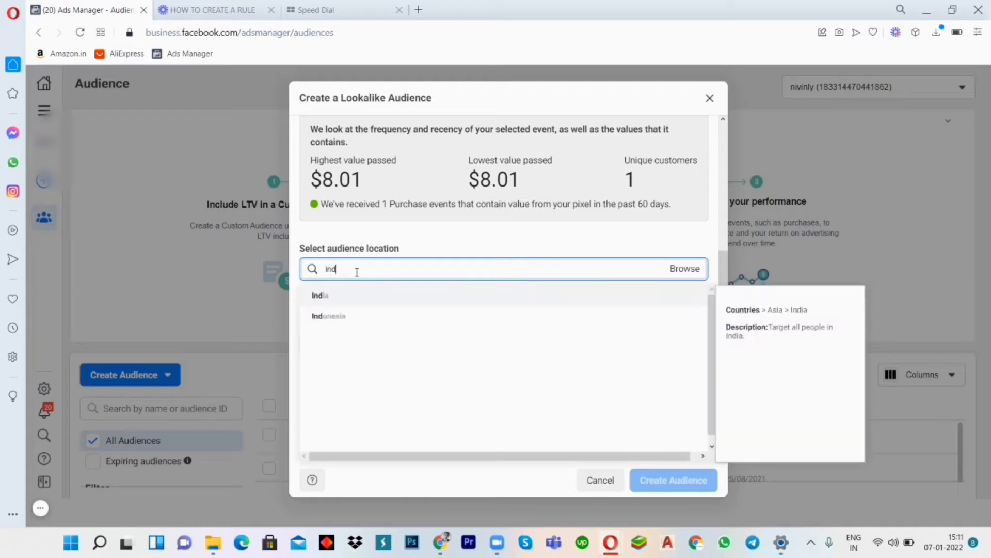
{"action": "type", "text": "ia"}
{"action": "left_click", "coordinate": [333, 296]}
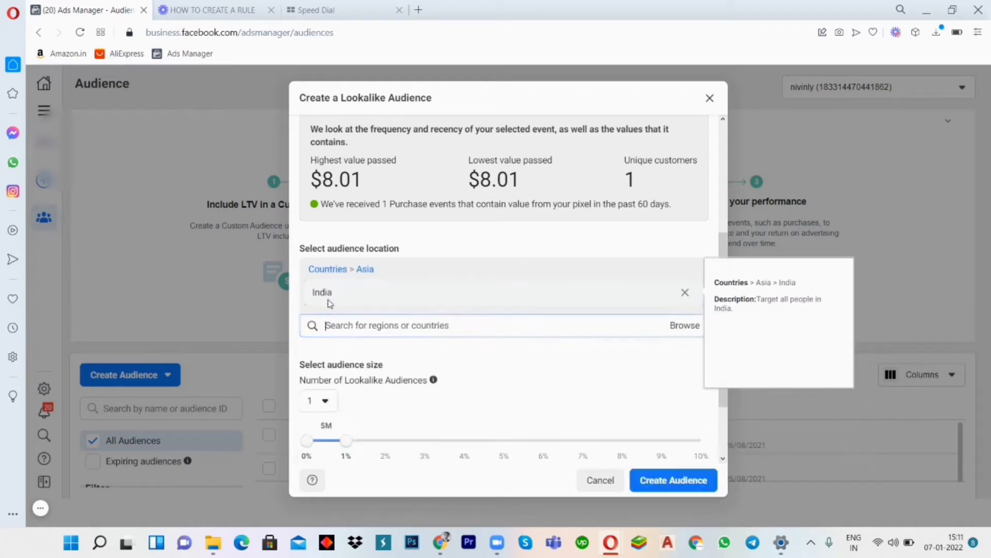
- Try different lookalike audience size ranges, ending with a range of 1% to 3%
{"action": "scroll", "coordinate": [480, 253], "scroll_direction": "down", "scroll_amount": 2}
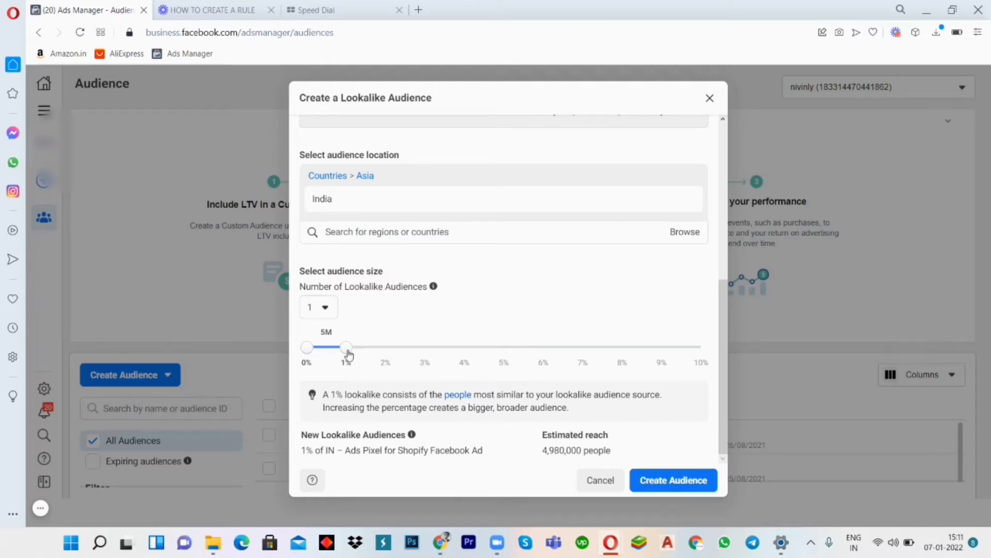
{"action": "mouse_move", "coordinate": [349, 354]}
{"action": "left_mouse_down"}
{"action": "mouse_move", "coordinate": [424, 350]}
{"action": "mouse_move", "coordinate": [340, 362]}
{"action": "left_mouse_up"}
{"action": "left_click_drag", "start_coordinate": [343, 350], "coordinate": [384, 351]}
{"action": "left_click_drag", "start_coordinate": [387, 355], "coordinate": [424, 349]}
{"action": "left_click_drag", "start_coordinate": [319, 350], "coordinate": [346, 351]}
{"action": "mouse_move", "coordinate": [432, 352]}
{"action": "left_mouse_down"}
{"action": "mouse_move", "coordinate": [404, 352]}
{"action": "mouse_move", "coordinate": [418, 354]}
{"action": "left_mouse_up"}
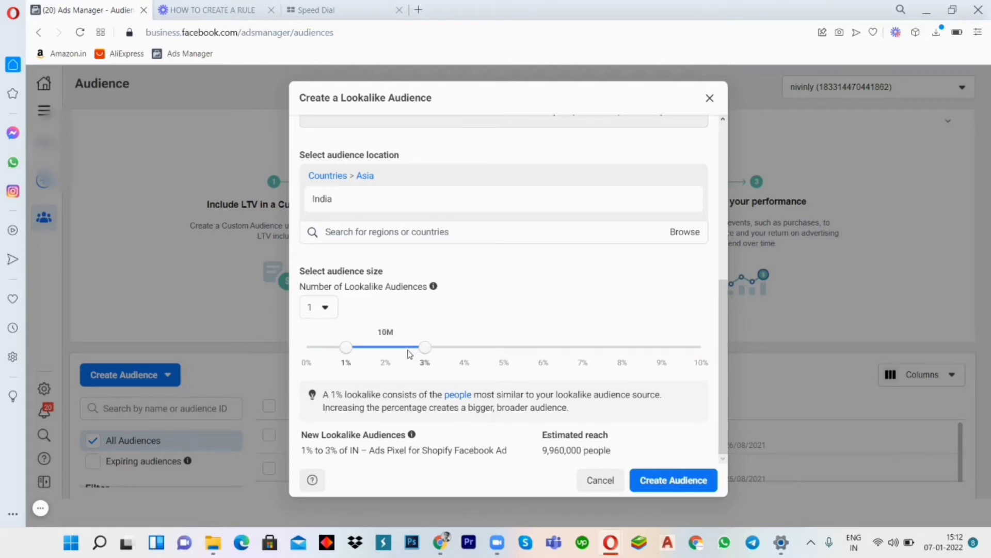
- Set the lookalike size to 0% to 1%, try to create the audience, and close the creation form
{"action": "left_click_drag", "start_coordinate": [346, 347], "coordinate": [310, 349]}
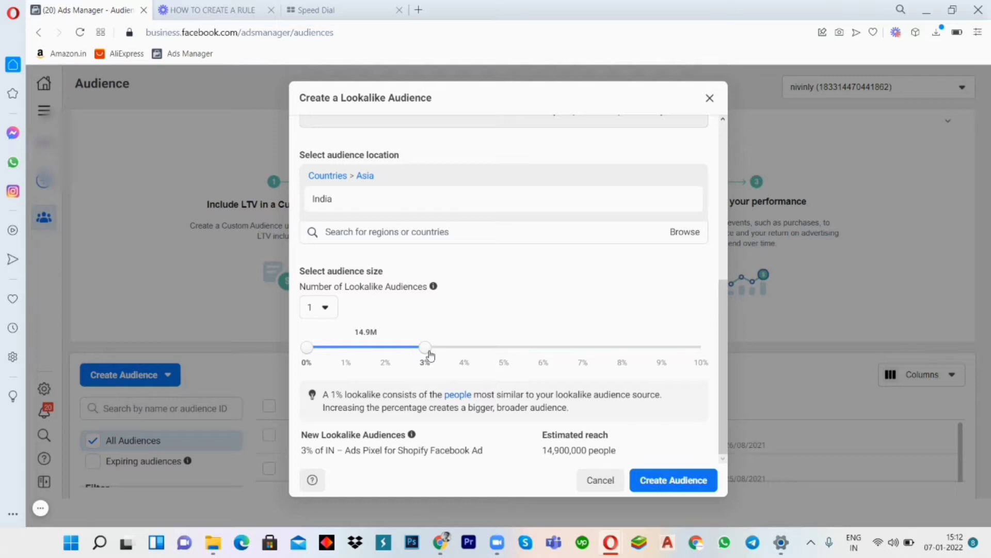
{"action": "left_click_drag", "start_coordinate": [427, 356], "coordinate": [291, 360]}
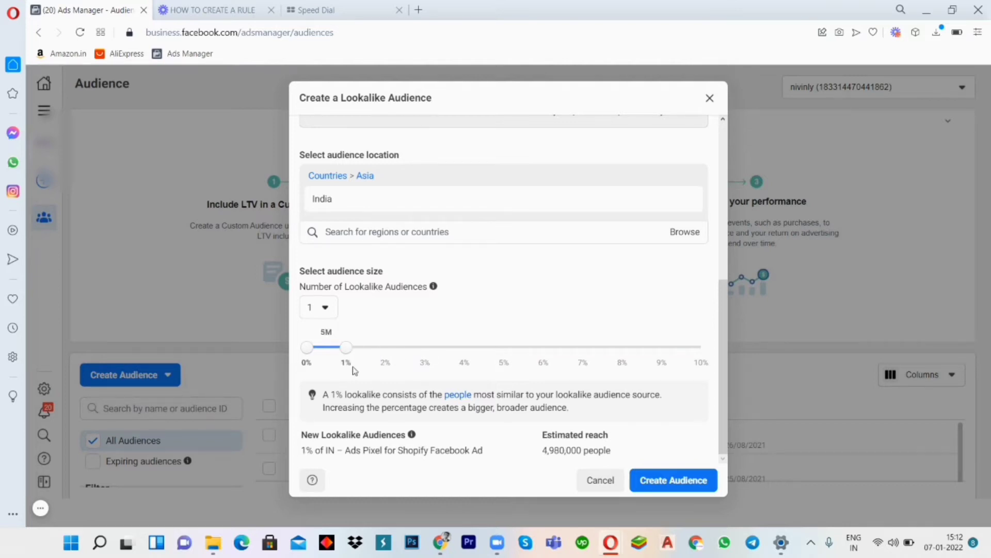
{"action": "left_click", "coordinate": [674, 479]}
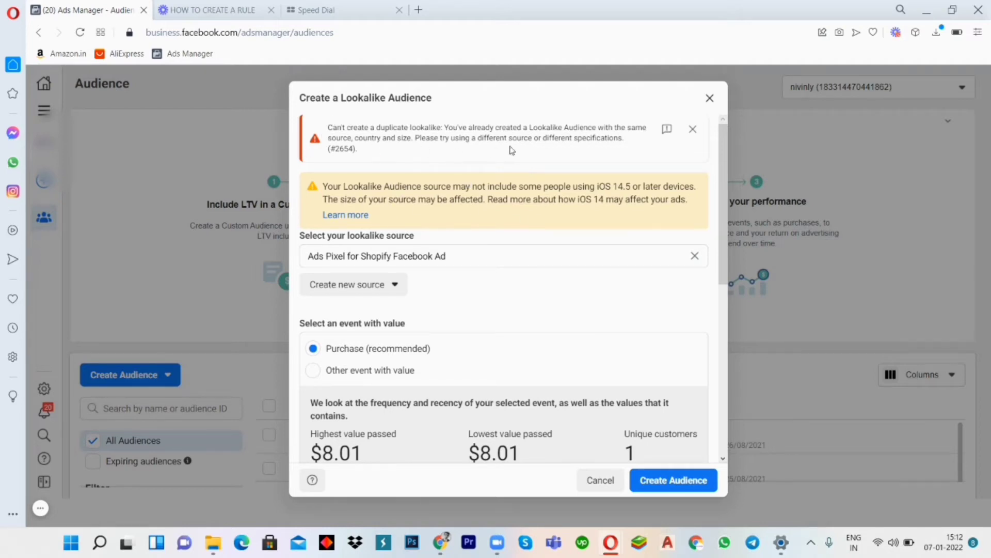
{"action": "left_click", "coordinate": [709, 99]}
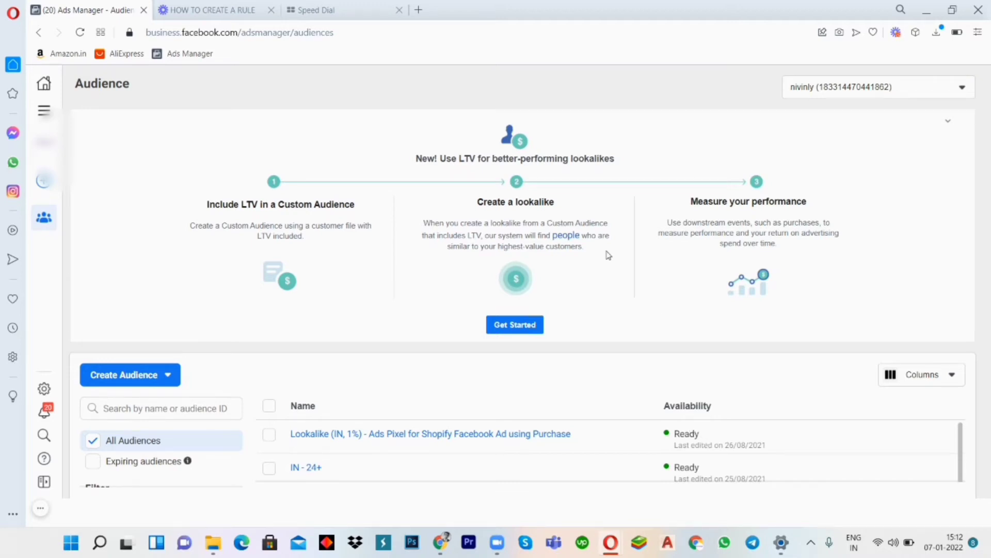
- Start a Custom Audience from a customer list, review the list preparation guidance and continue to the list type, and close the setup
{"action": "left_click", "coordinate": [144, 381]}
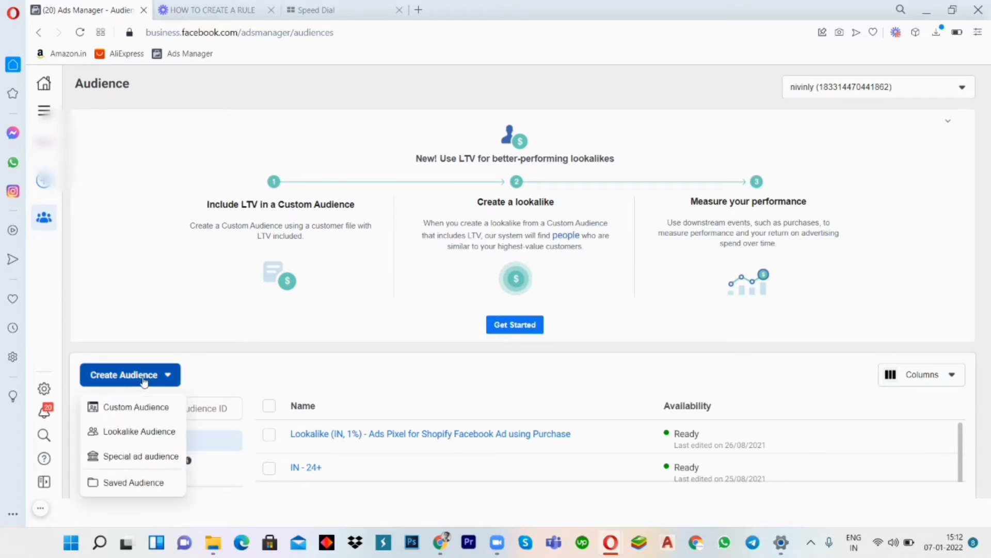
{"action": "left_click", "coordinate": [131, 407]}
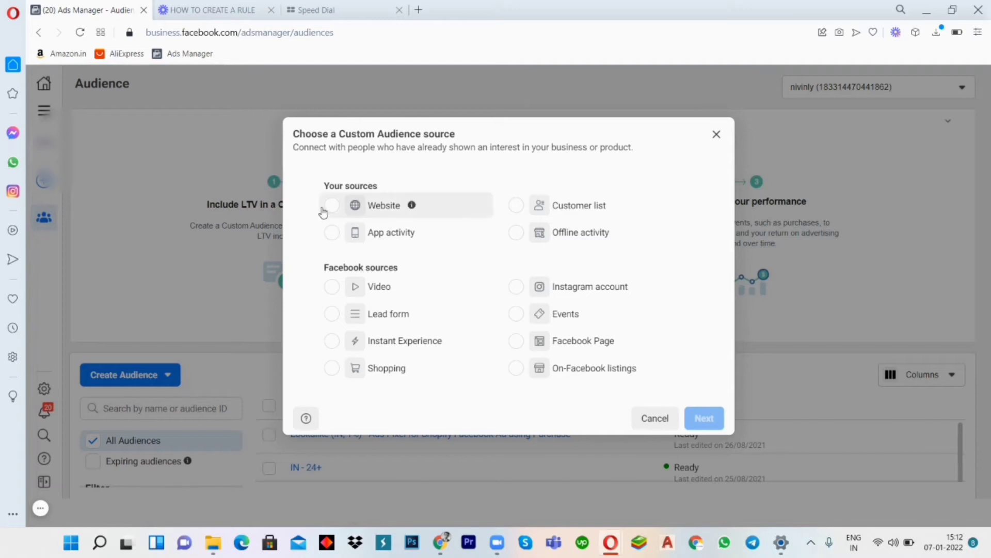
{"action": "left_click", "coordinate": [513, 206]}
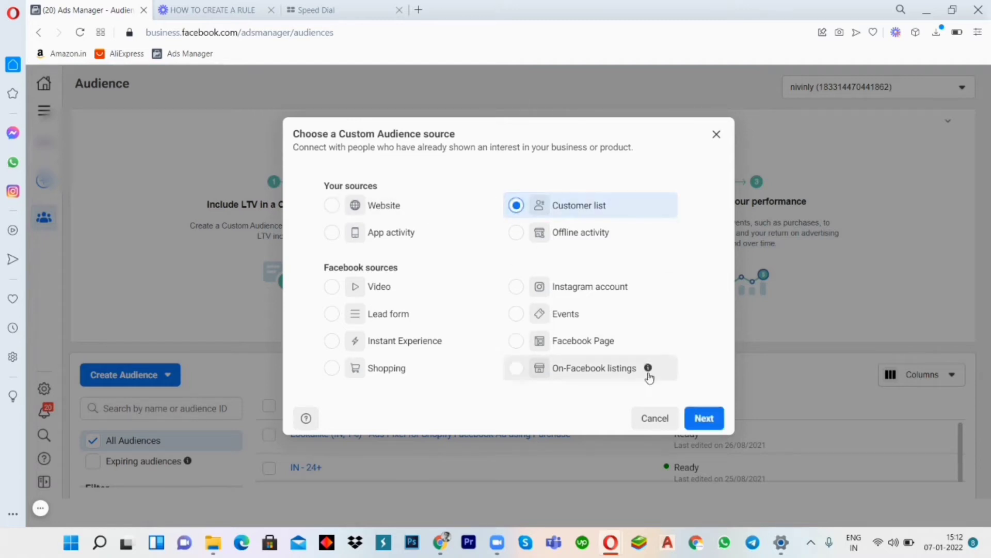
{"action": "left_click", "coordinate": [702, 416]}
{"action": "scroll", "coordinate": [393, 287], "scroll_direction": "down", "scroll_amount": 1}
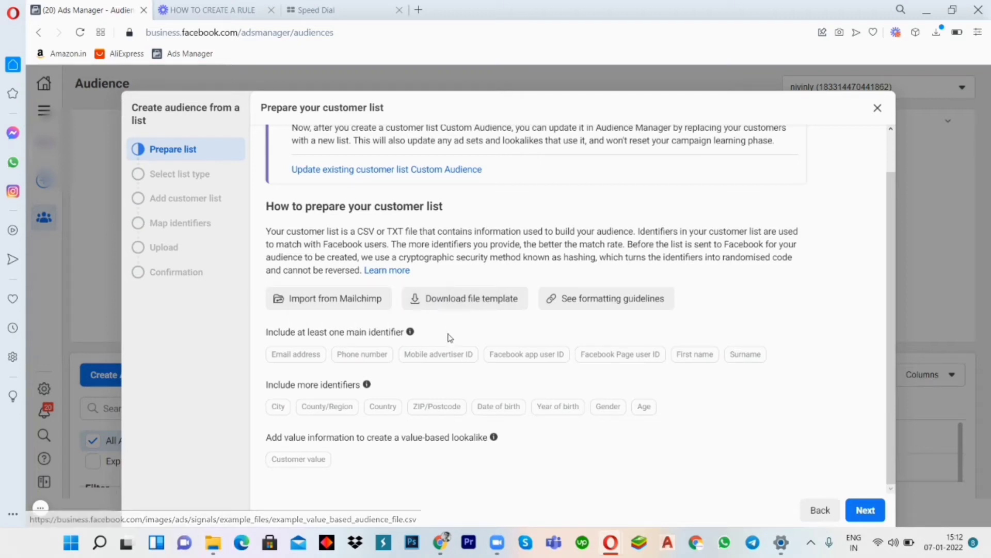
{"action": "left_click", "coordinate": [883, 511]}
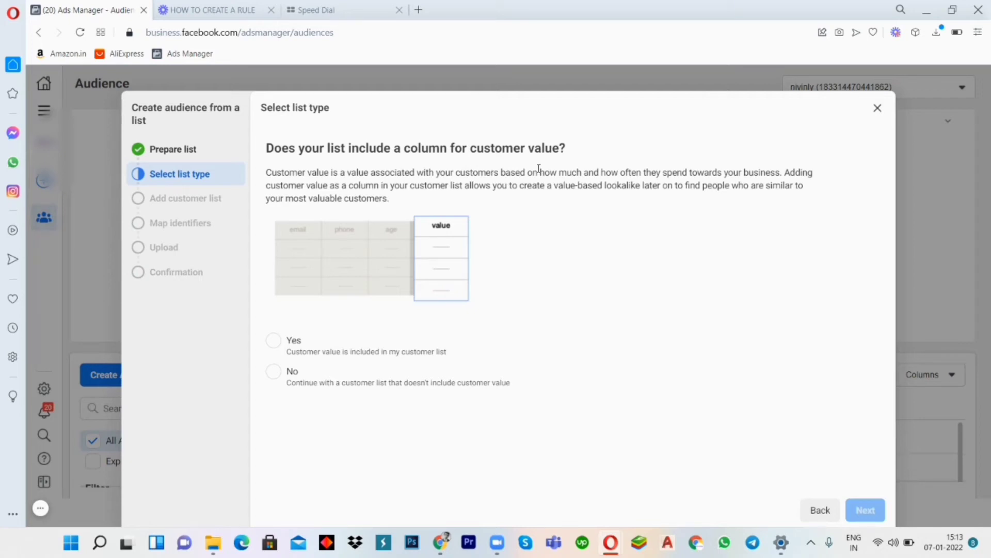
{"action": "left_click", "coordinate": [878, 108]}
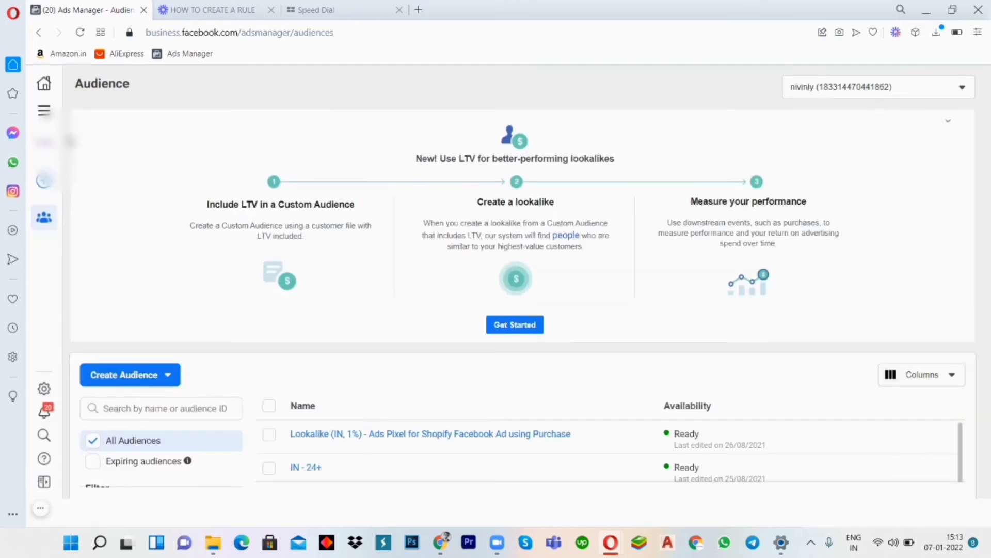
- Return to the campaigns overview and create a new campaign with the Conversions objective
{"action": "left_click", "coordinate": [44, 110]}
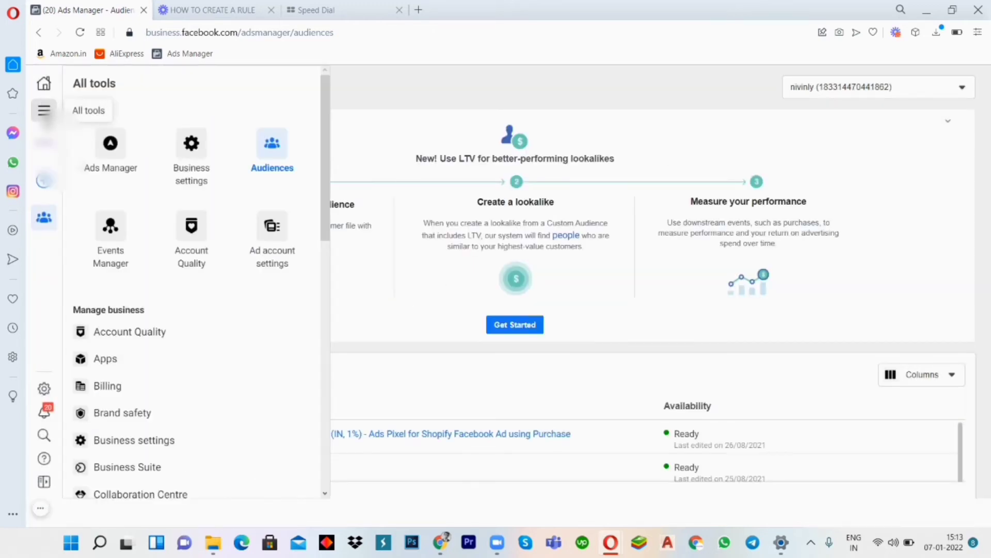
{"action": "left_click", "coordinate": [127, 161]}
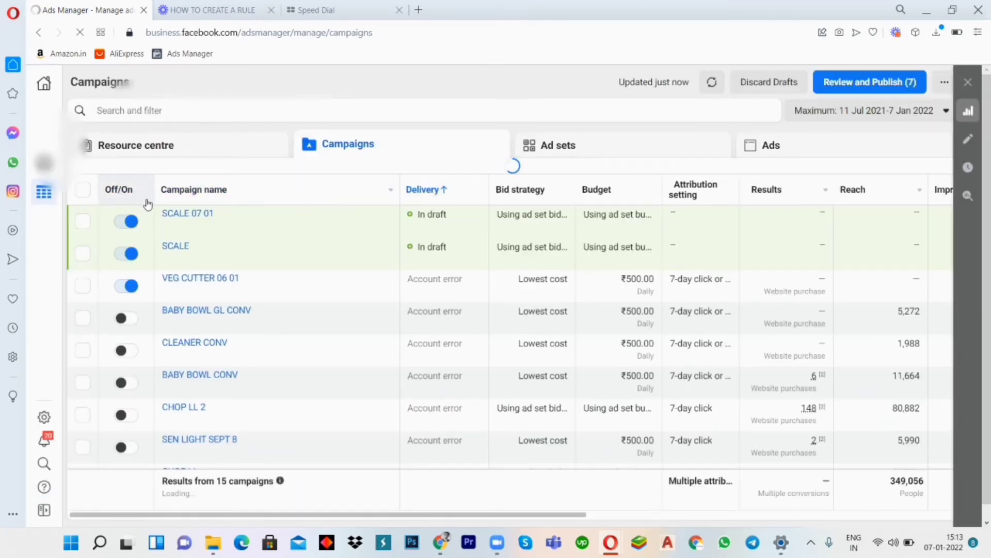
{"action": "left_click", "coordinate": [128, 180]}
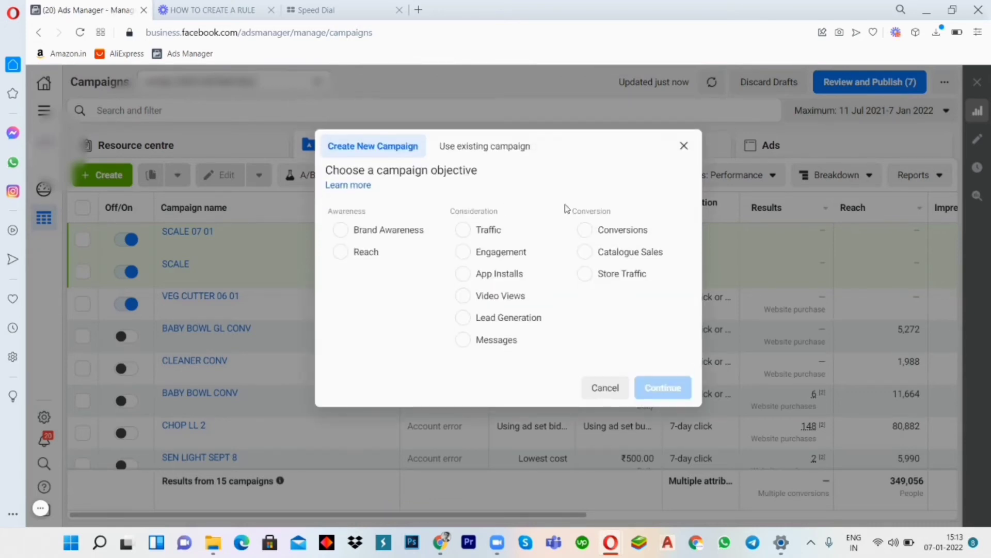
{"action": "left_click", "coordinate": [588, 229]}
{"action": "left_click", "coordinate": [657, 476]}
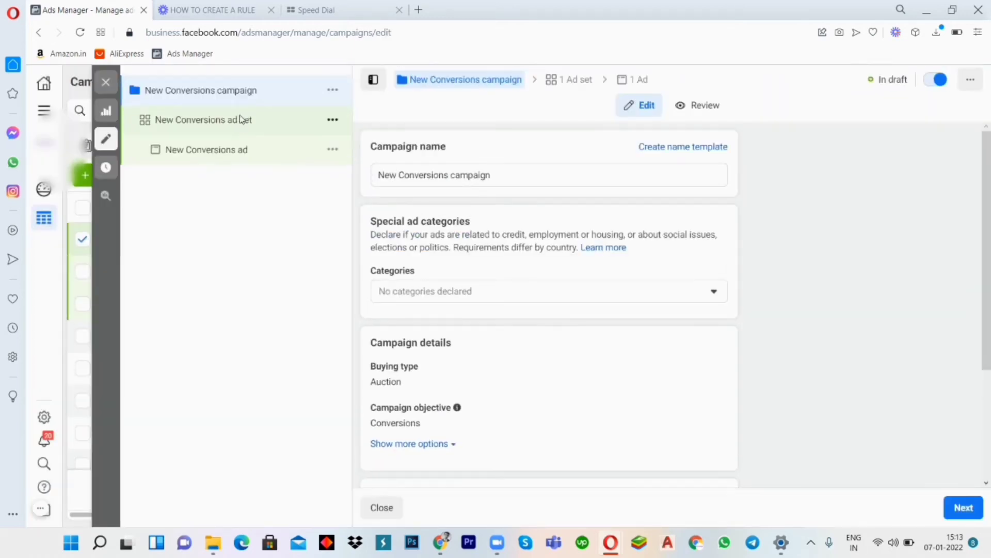
- Select Ads Pixel for Shopify Facebook Ad as the conversion pixel in the New Conversions ad set
{"action": "left_click", "coordinate": [241, 119]}
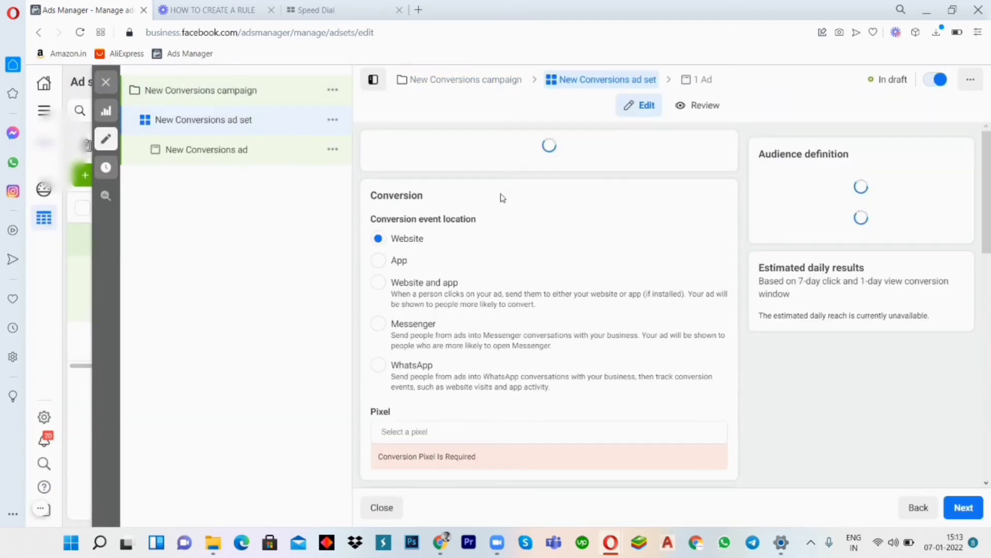
{"action": "scroll", "coordinate": [545, 167], "scroll_direction": "down", "scroll_amount": 3}
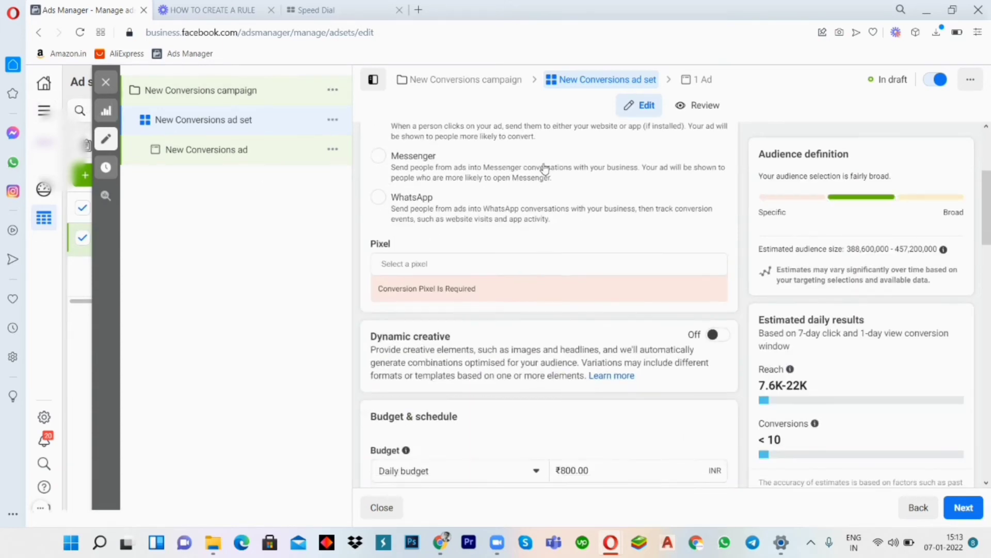
{"action": "scroll", "coordinate": [545, 167], "scroll_direction": "down", "scroll_amount": 2}
{"action": "left_click", "coordinate": [473, 140]}
{"action": "left_click", "coordinate": [436, 164]}
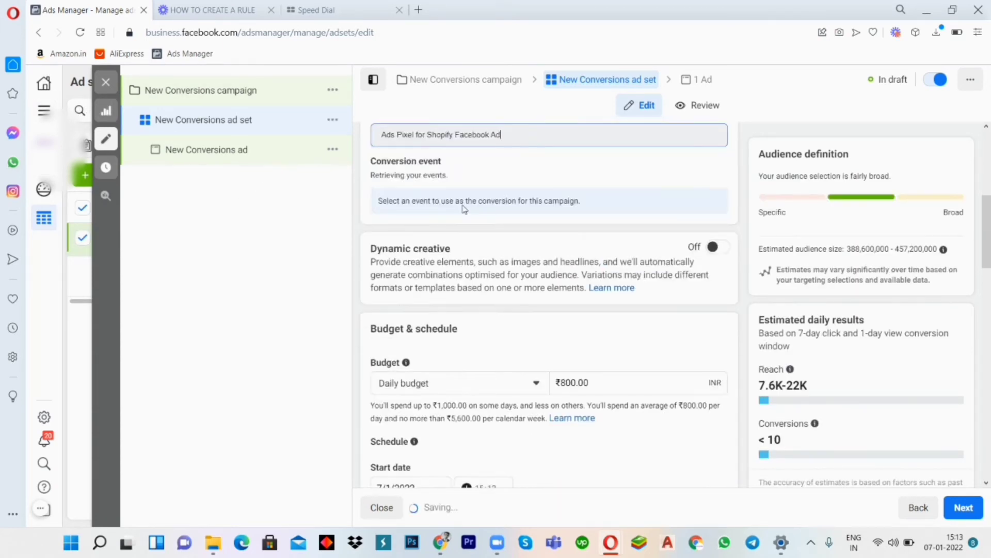
- Set the ad set's daily budget to ₹500
{"action": "left_click", "coordinate": [564, 382]}
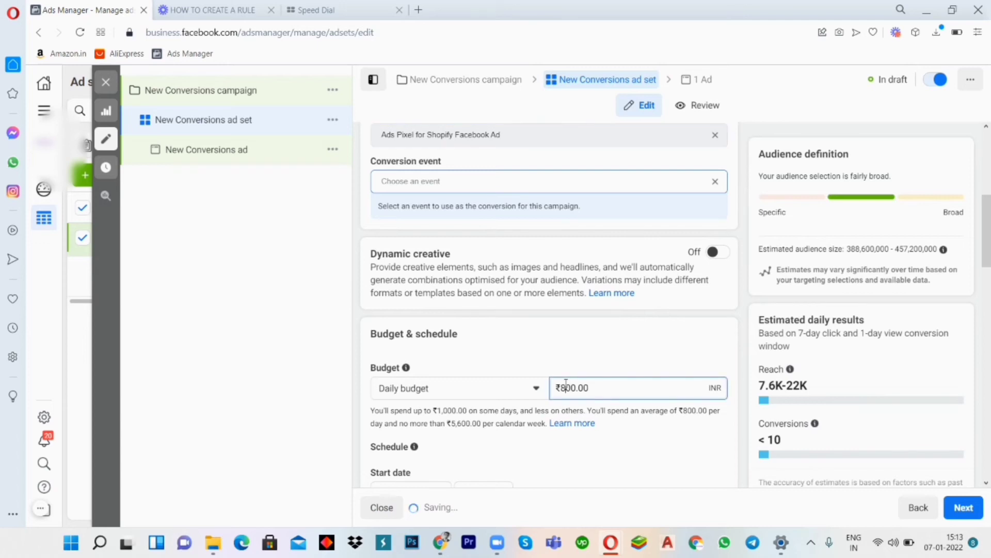
{"action": "scroll", "coordinate": [567, 383], "scroll_direction": "down", "scroll_amount": 6}
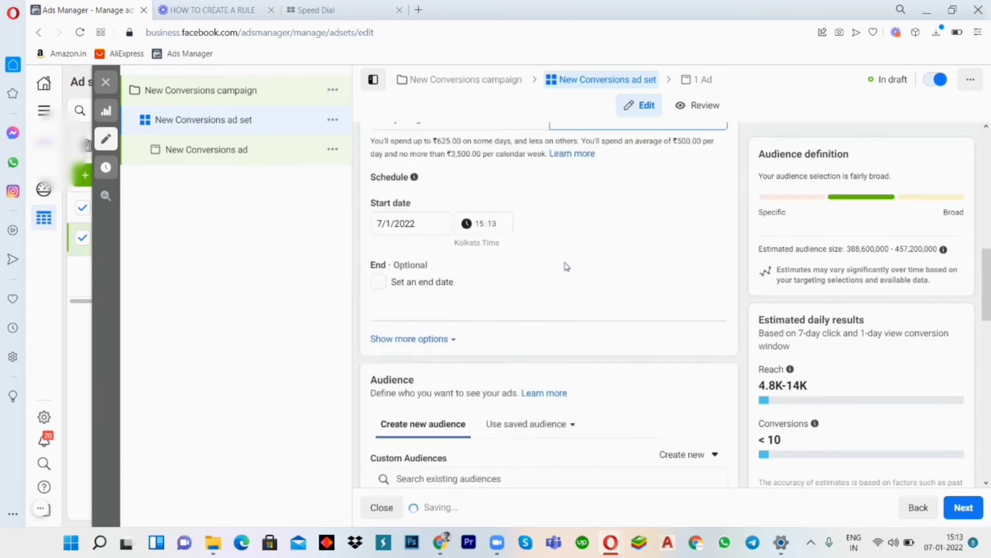
{"action": "scroll", "coordinate": [532, 377], "scroll_direction": "down", "scroll_amount": 5}
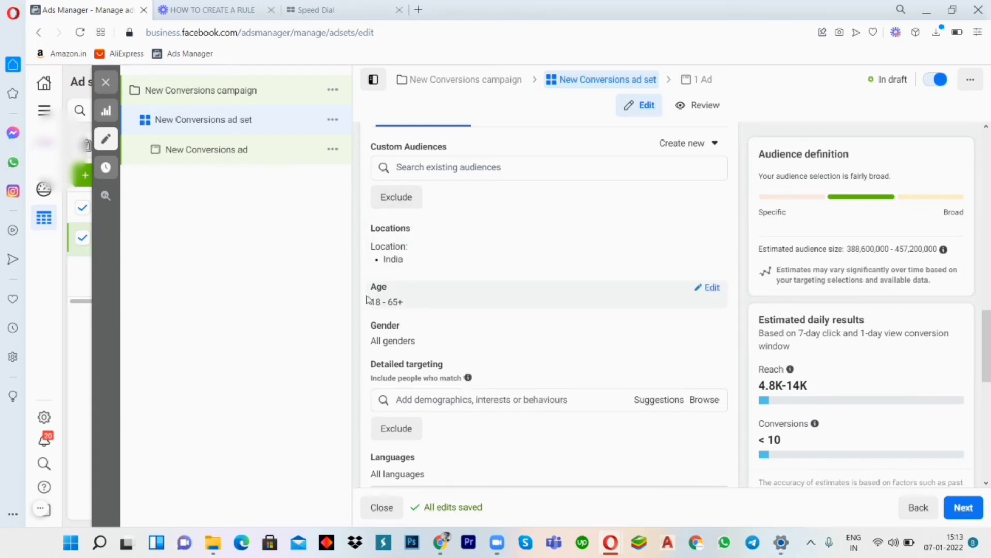
- Search the existing custom audiences for "look" and add Lookalike (IN, 1%) - Ads Pixel for Shopify Facebook Ad using Purchase to the ad set
{"action": "scroll", "coordinate": [509, 276], "scroll_direction": "down", "scroll_amount": 1}
{"action": "scroll", "coordinate": [509, 275], "scroll_direction": "down", "scroll_amount": 2}
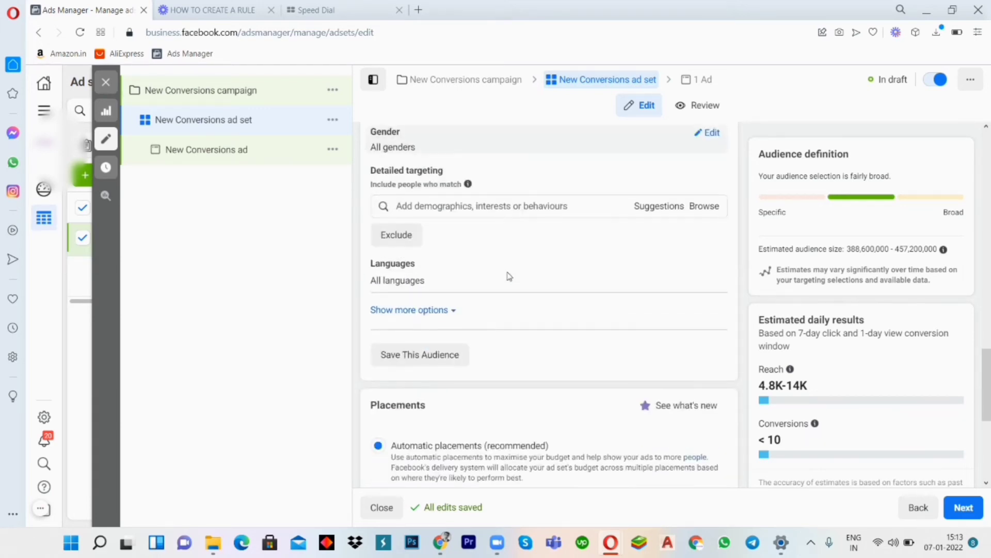
{"action": "scroll", "coordinate": [509, 276], "scroll_direction": "up", "scroll_amount": 5}
{"action": "left_click", "coordinate": [486, 300]}
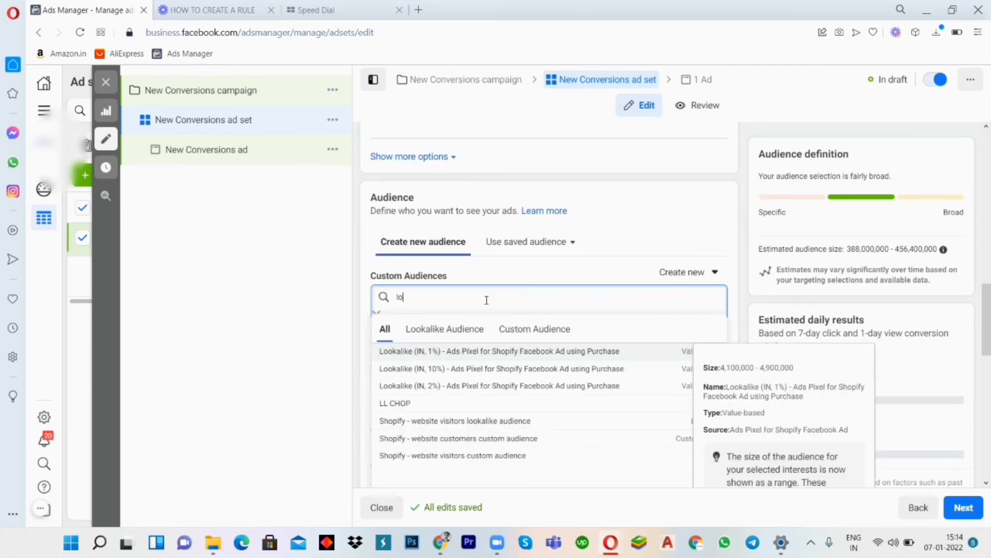
{"action": "key", "text": "BackSpace"}
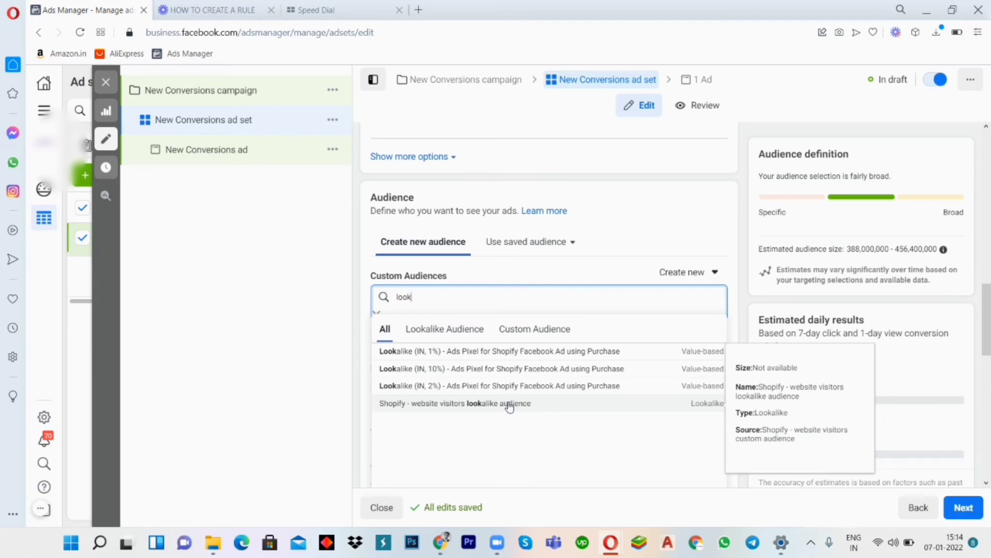
{"action": "left_click", "coordinate": [454, 351]}
{"action": "scroll", "coordinate": [566, 291], "scroll_direction": "down", "scroll_amount": 3}
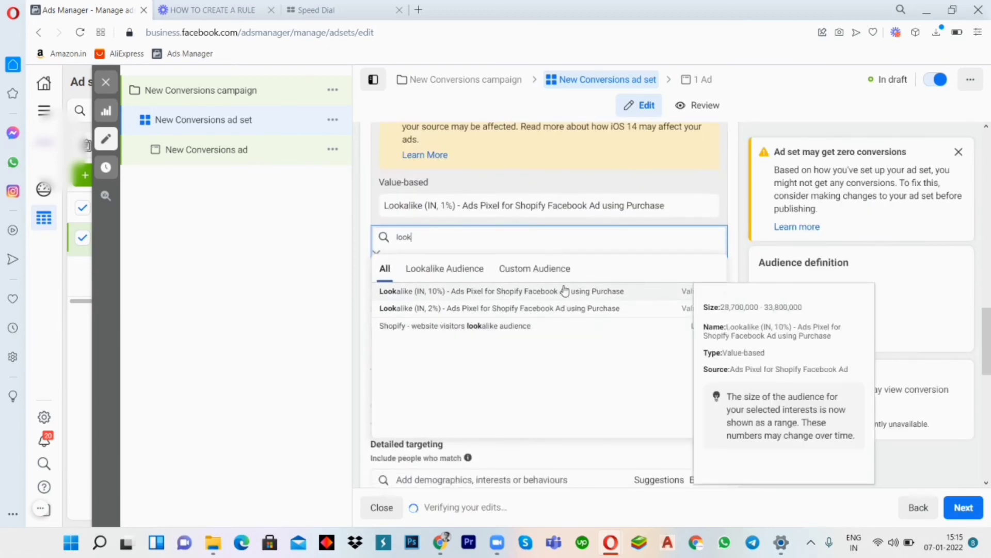
{"action": "left_click", "coordinate": [318, 343]}
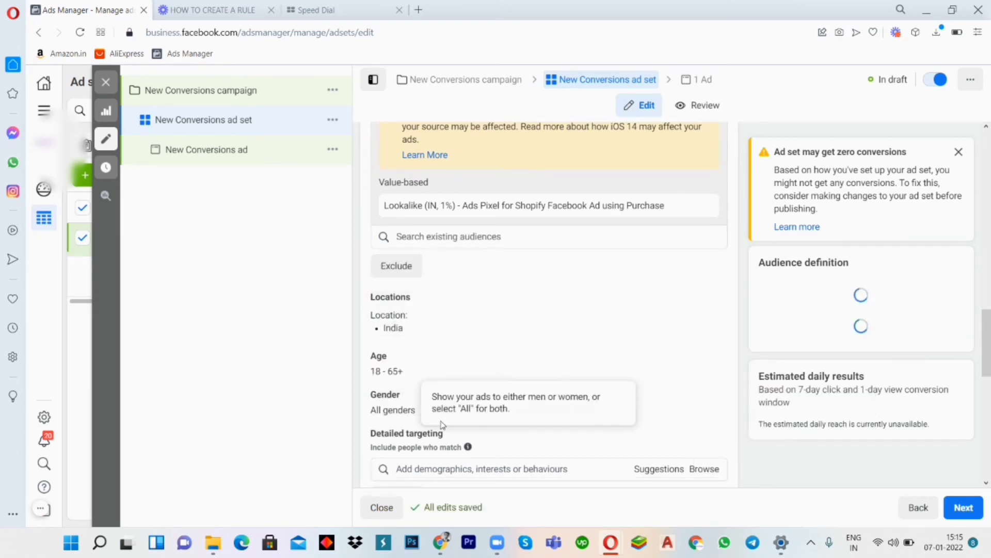
- Open the new Lookalike Audience form from the ad set's audience section, view its options, and close it without creating an audience
{"action": "scroll", "coordinate": [685, 357], "scroll_direction": "up", "scroll_amount": 3}
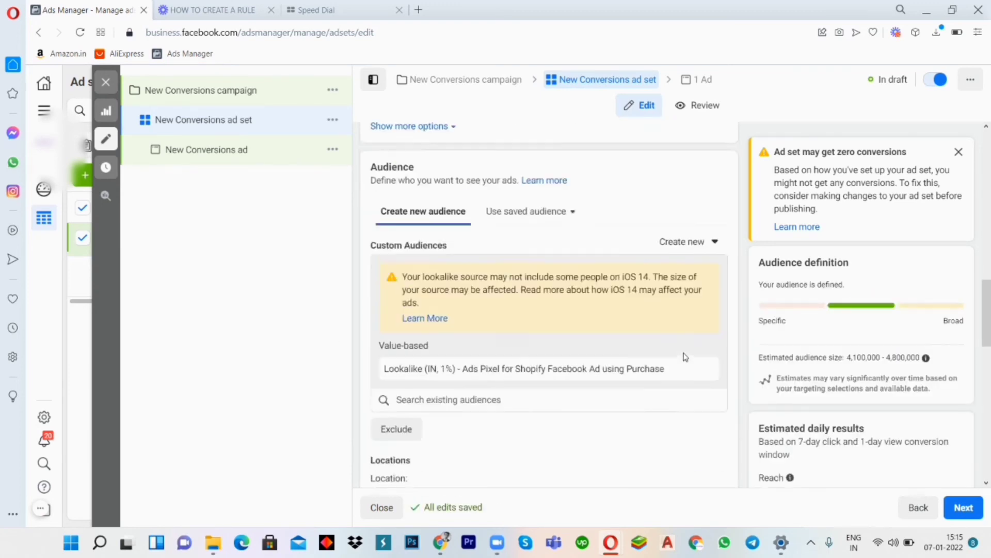
{"action": "scroll", "coordinate": [685, 356], "scroll_direction": "up", "scroll_amount": 1}
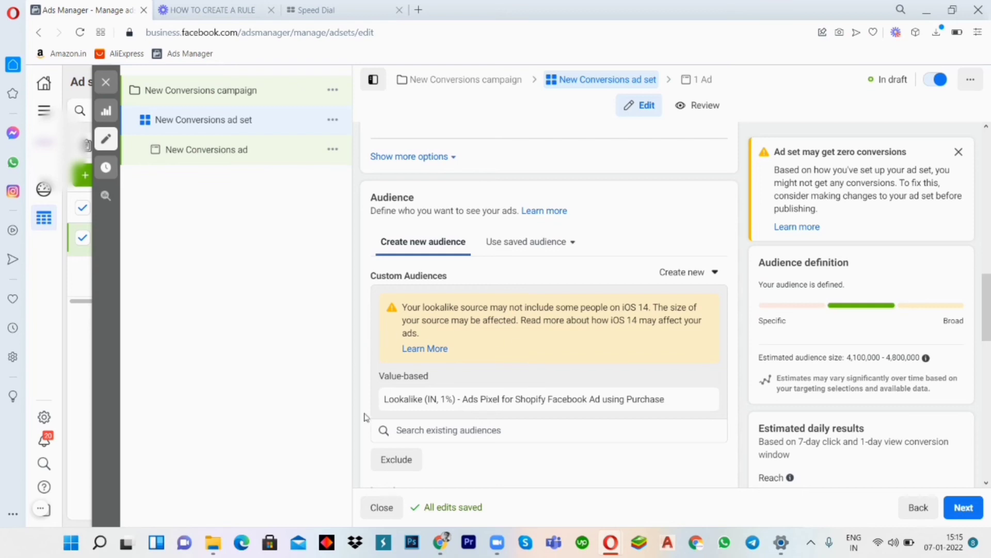
{"action": "left_click", "coordinate": [661, 272]}
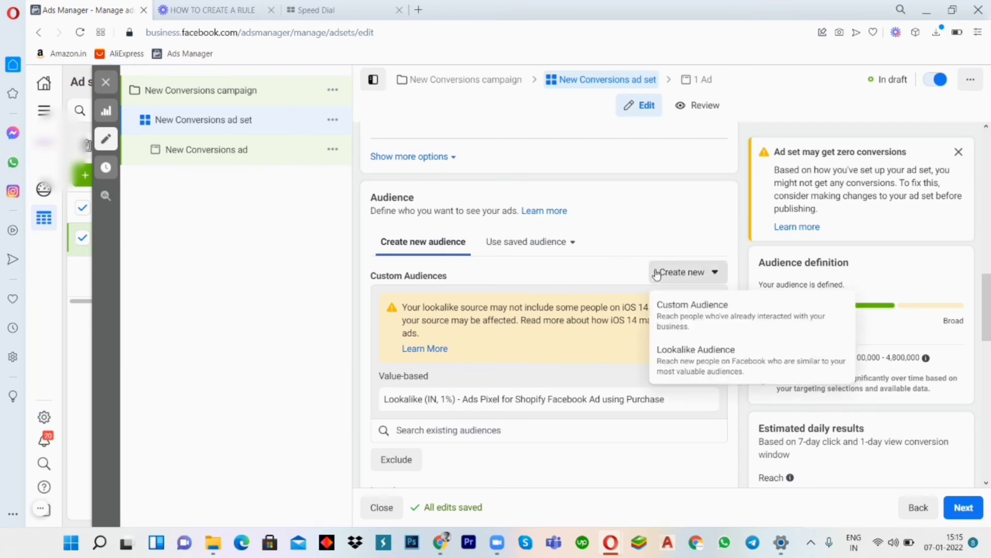
{"action": "left_click", "coordinate": [672, 356]}
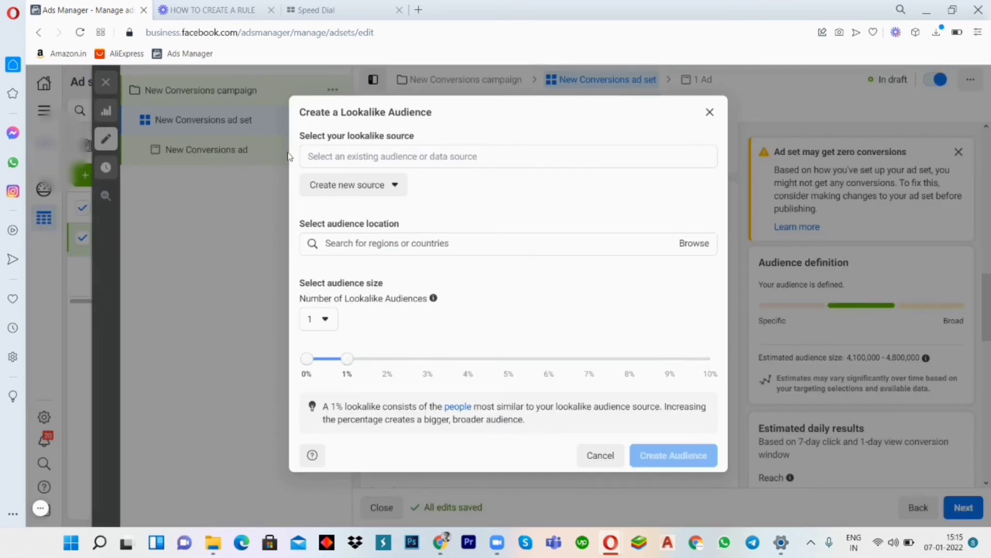
{"action": "left_click", "coordinate": [705, 119]}
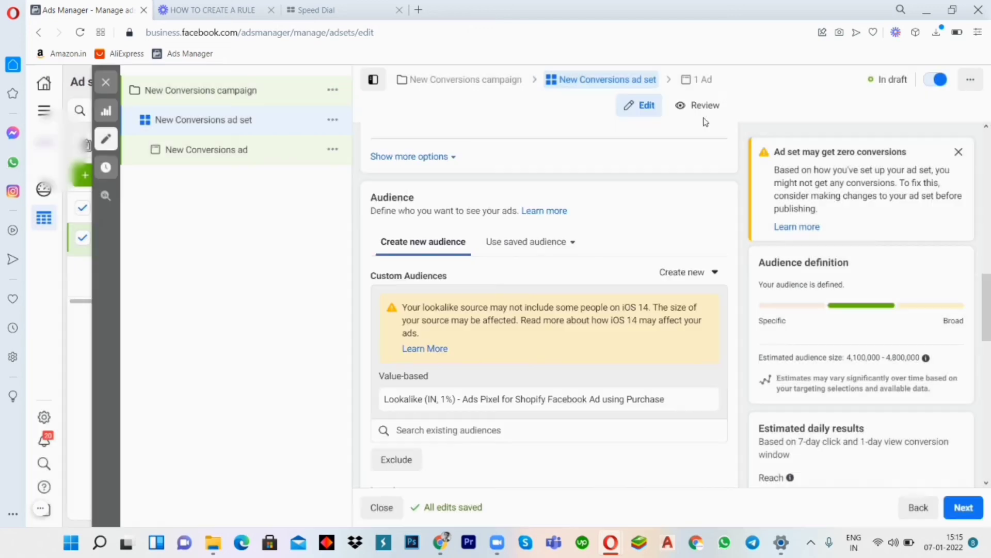
- Start a new Custom Audience from the ad set's audience section and continue with Website as its source
{"action": "scroll", "coordinate": [475, 305], "scroll_direction": "down", "scroll_amount": 2}
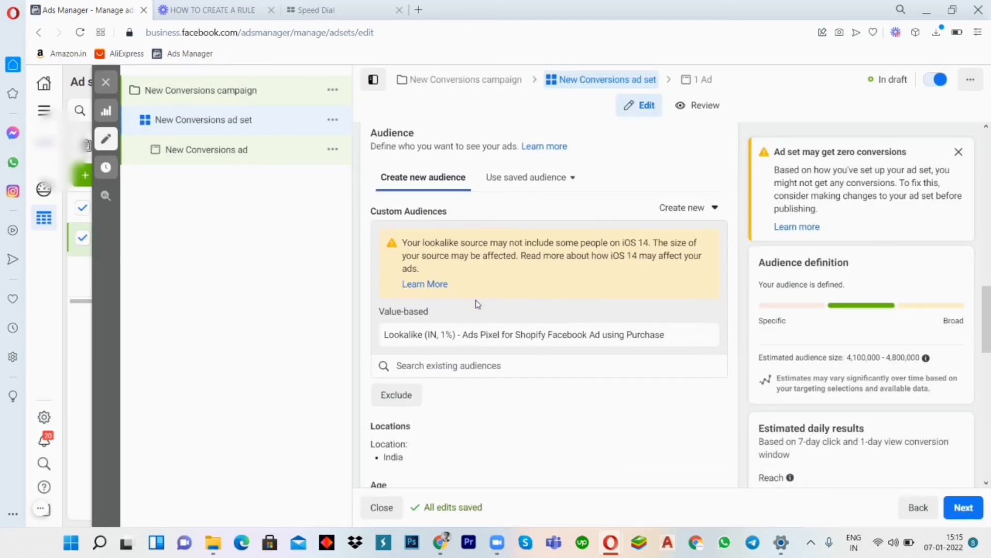
{"action": "left_click", "coordinate": [675, 222]}
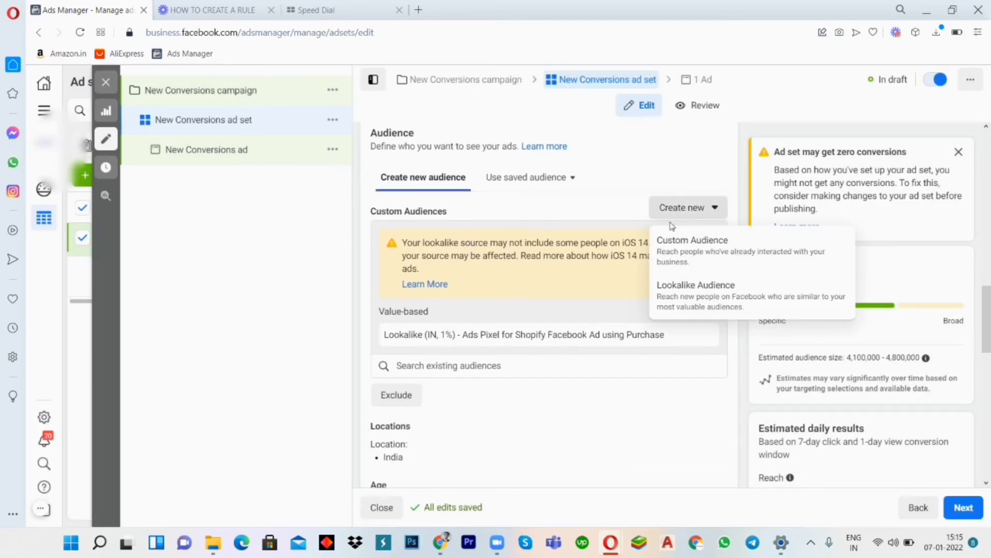
{"action": "left_click", "coordinate": [662, 239]}
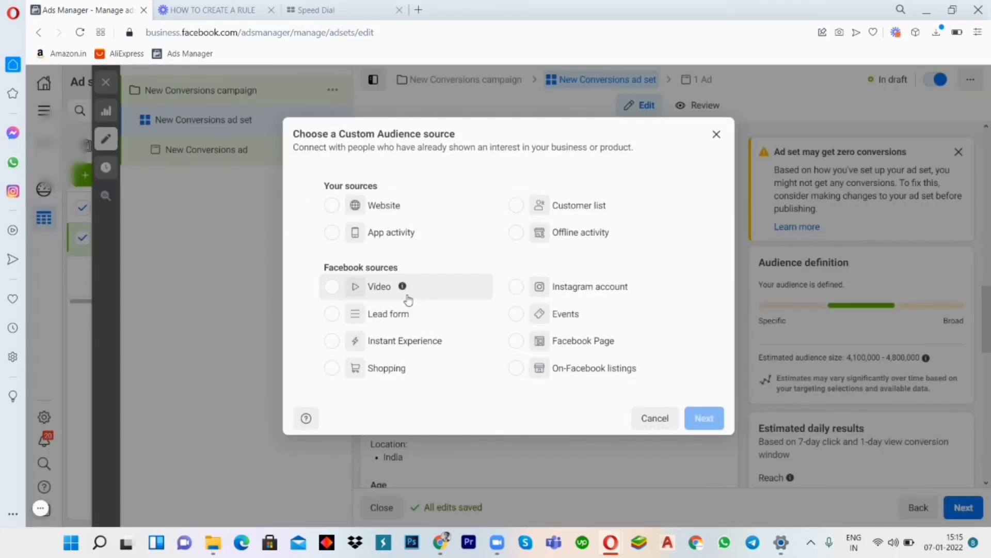
{"action": "left_click", "coordinate": [523, 288]}
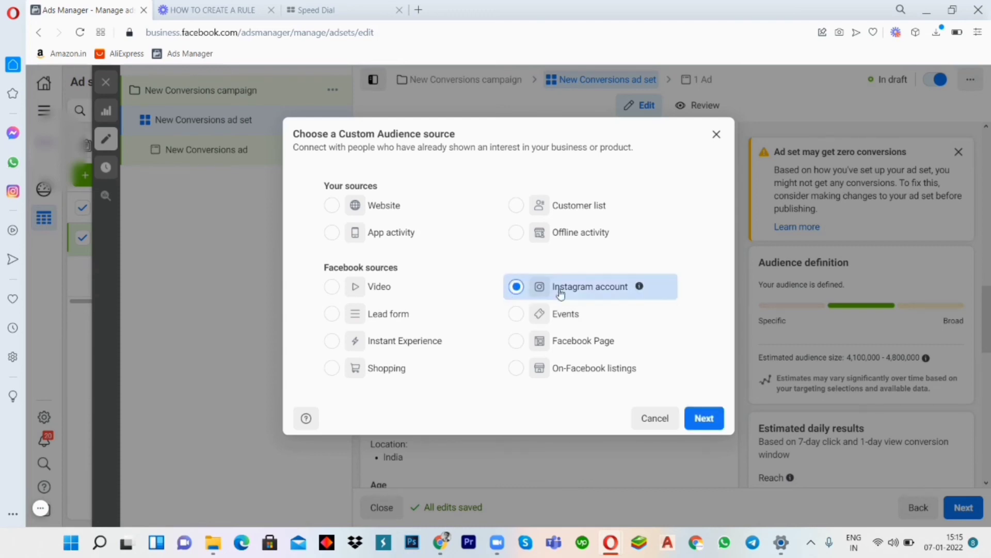
{"action": "left_click", "coordinate": [337, 211]}
{"action": "left_click", "coordinate": [704, 417]}
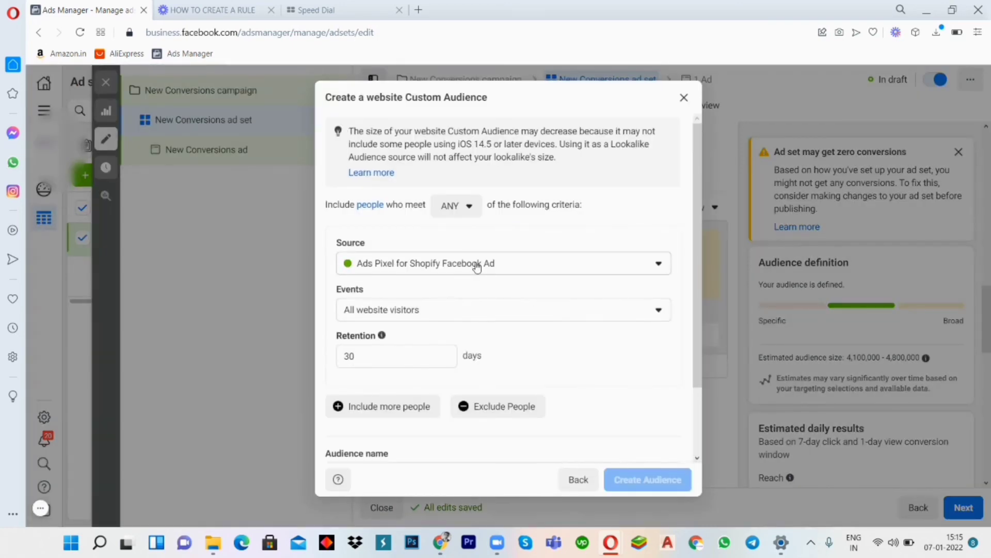
- Review the website Custom Audience's settings and event options, keep All website visitors, and close the form without creating the audience
{"action": "scroll", "coordinate": [477, 267], "scroll_direction": "down", "scroll_amount": 2}
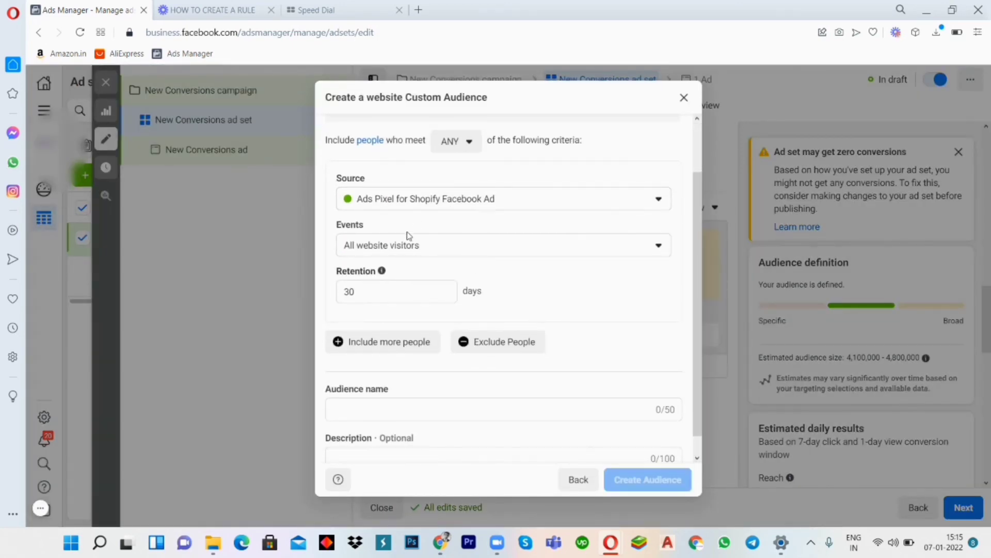
{"action": "left_click", "coordinate": [392, 253]}
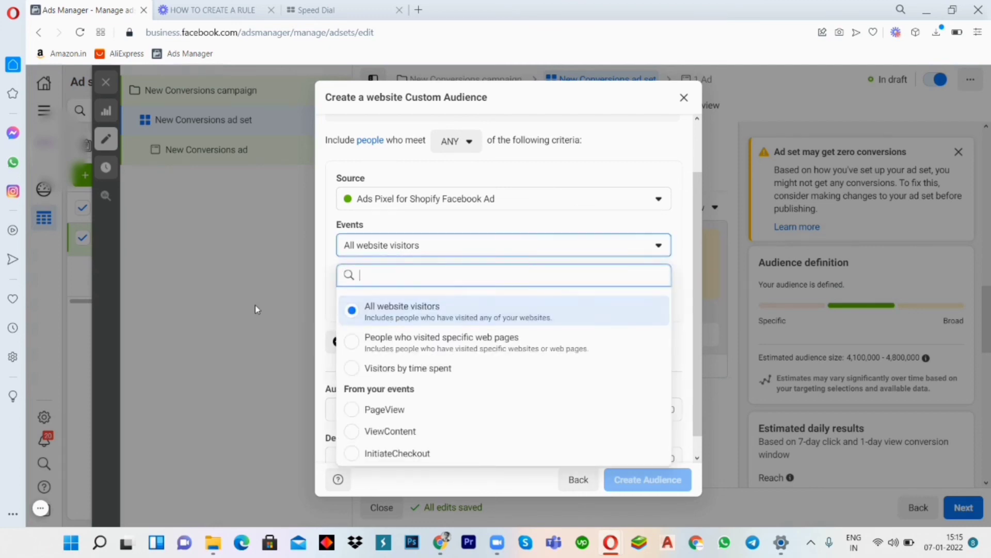
{"action": "left_click", "coordinate": [390, 309]}
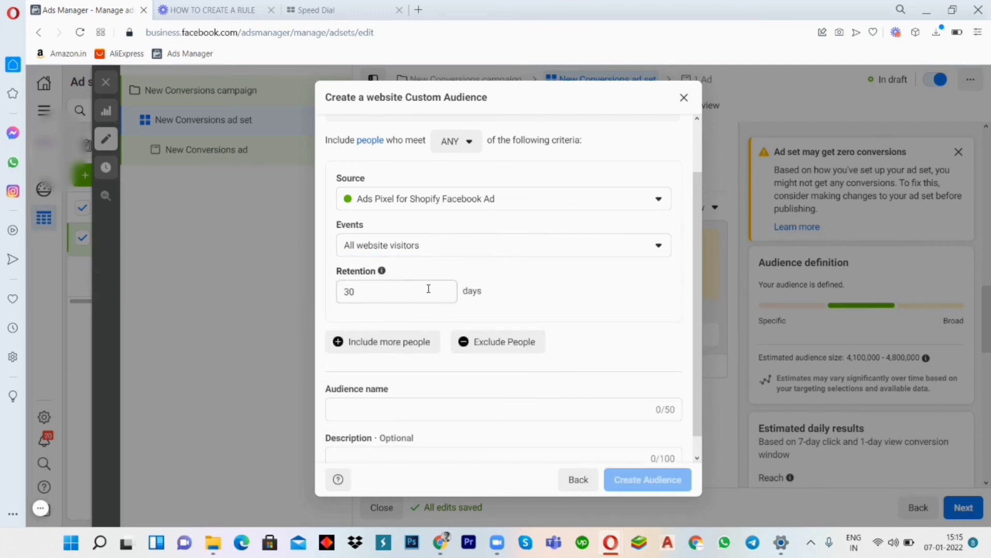
{"action": "scroll", "coordinate": [429, 288], "scroll_direction": "up", "scroll_amount": 2}
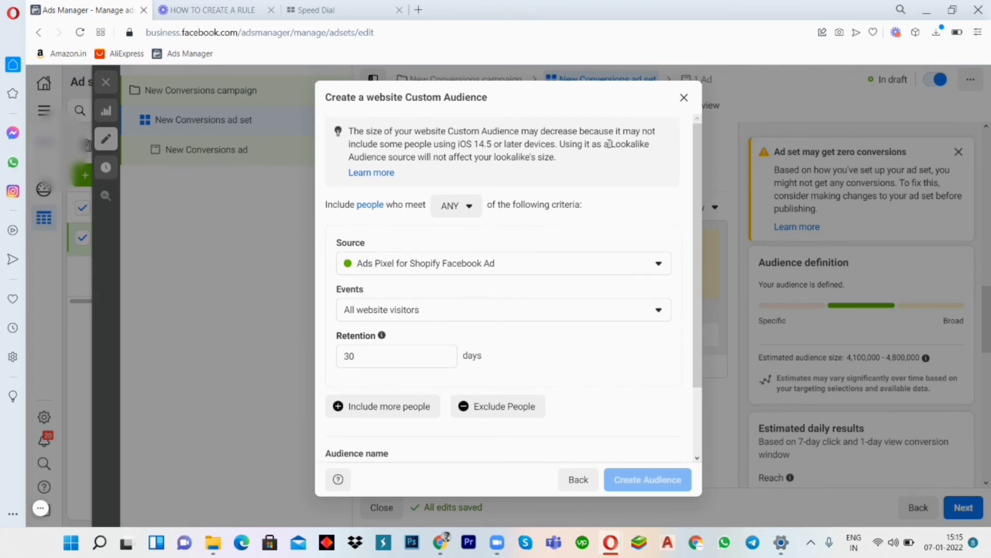
{"action": "left_click", "coordinate": [684, 98]}
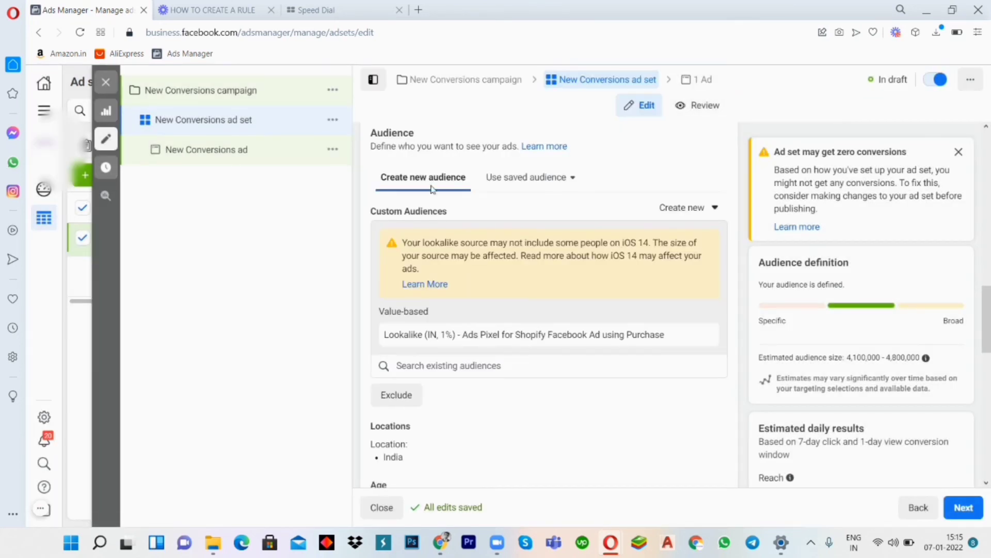